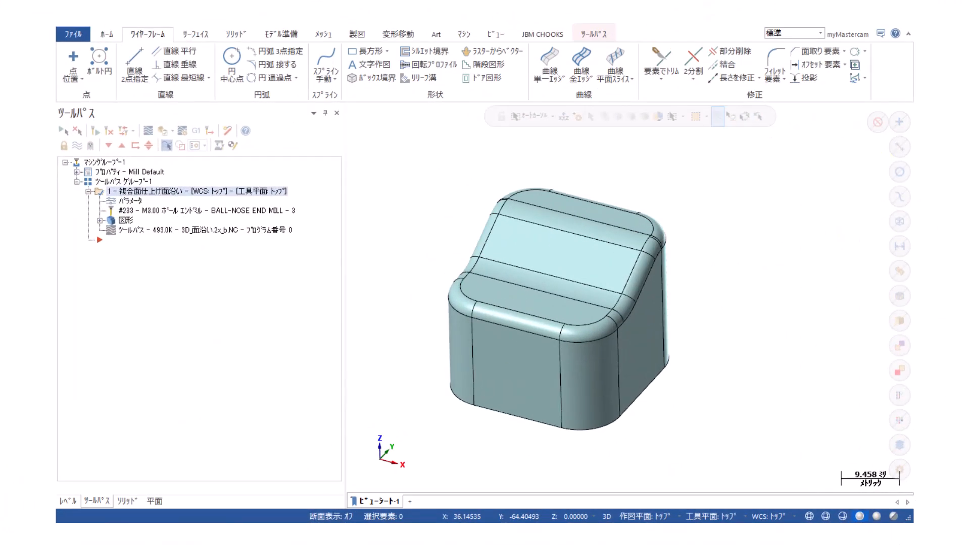
- Create a single-edge curve on the cross-section edge of the front fillet, beside the front corner
click(549, 63)
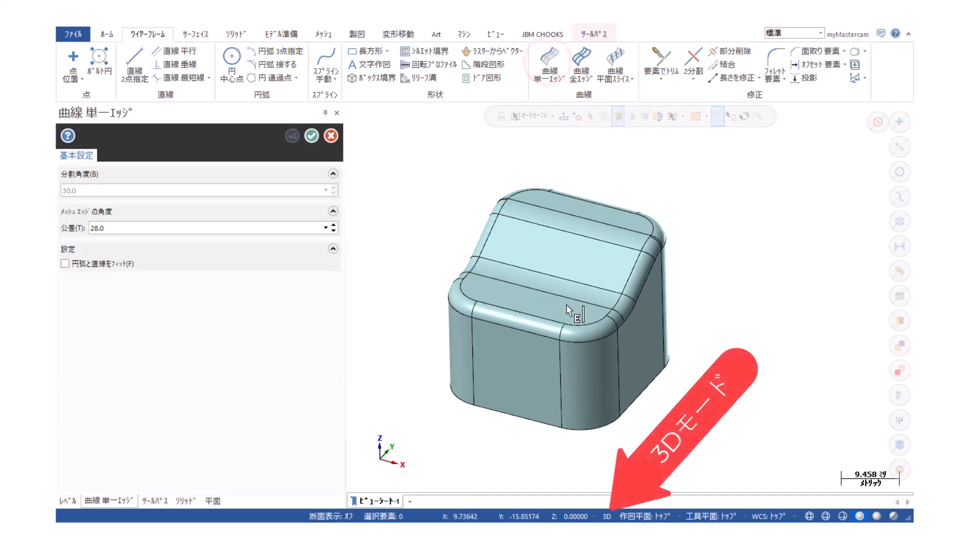
click(562, 331)
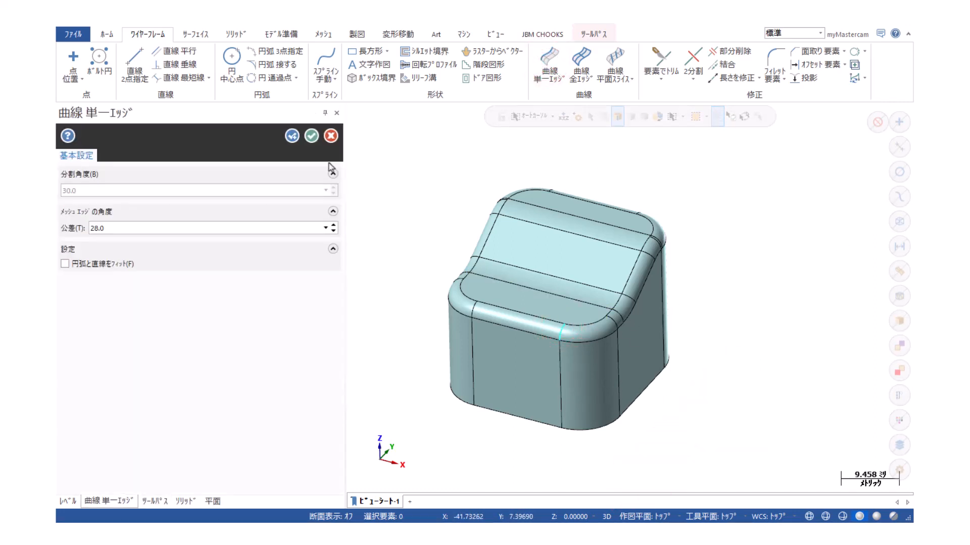
click(312, 136)
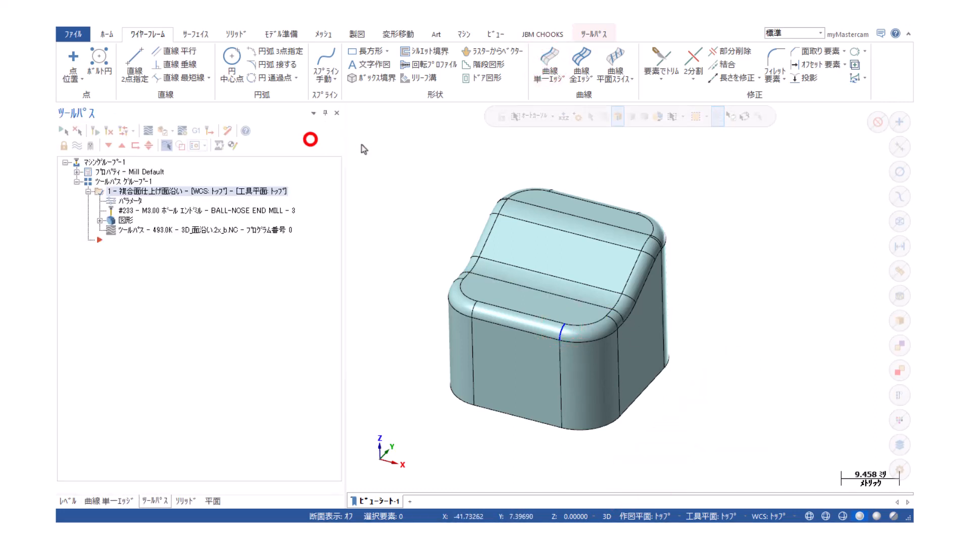
- Create edge curves around the outline of the block's connected top faces, ignoring shared edges
click(580, 76)
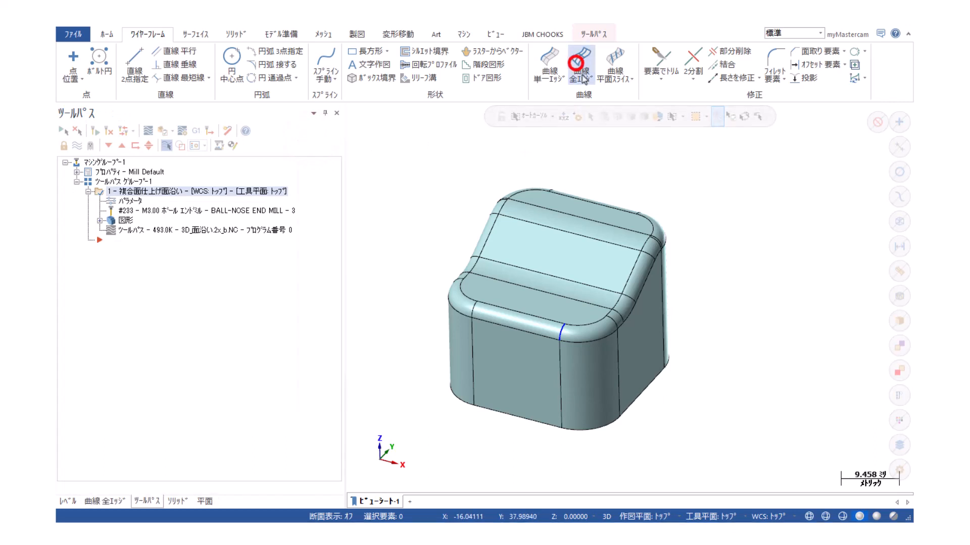
click(581, 227)
click(530, 298)
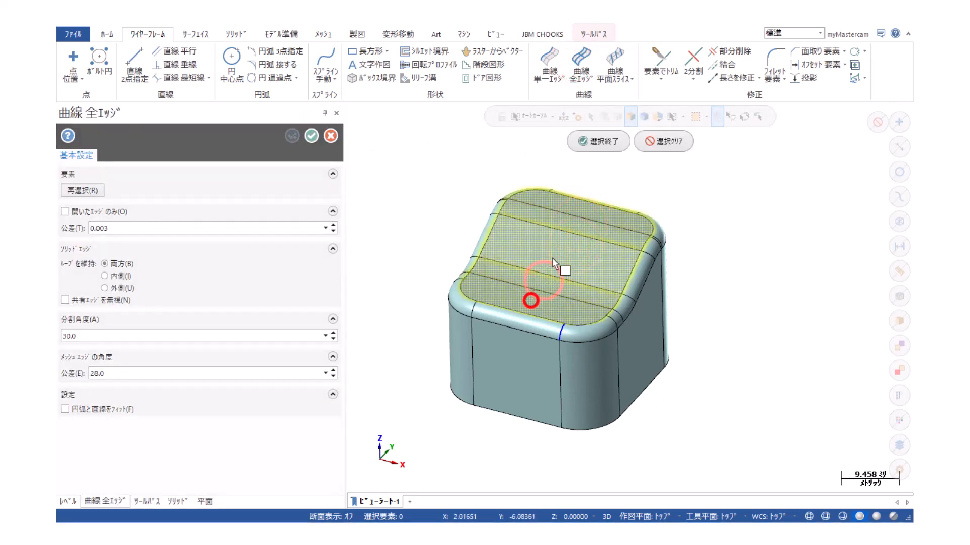
click(599, 142)
click(86, 300)
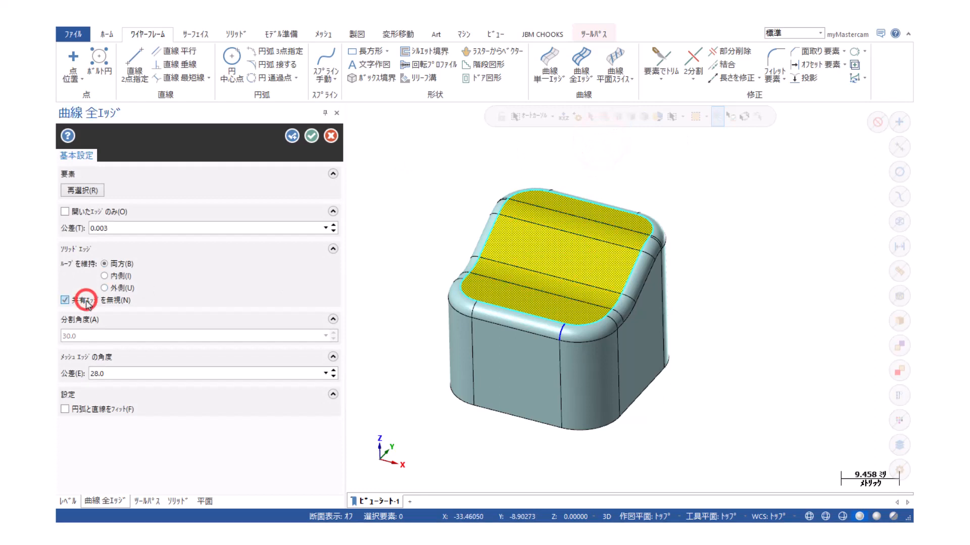
click(311, 135)
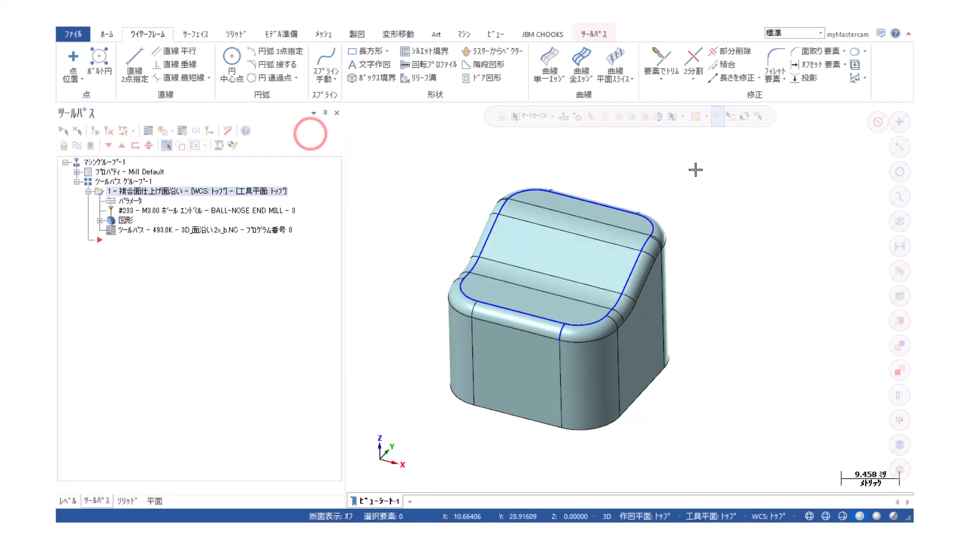
- Create a rotate-type swept surface using the single fillet-edge curve as the section and the top-face outline as the path
click(194, 34)
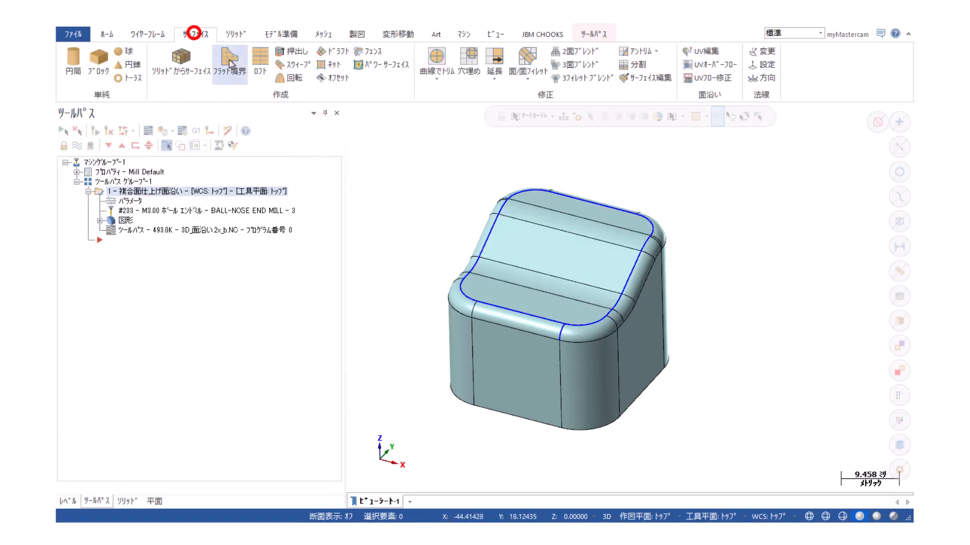
click(297, 64)
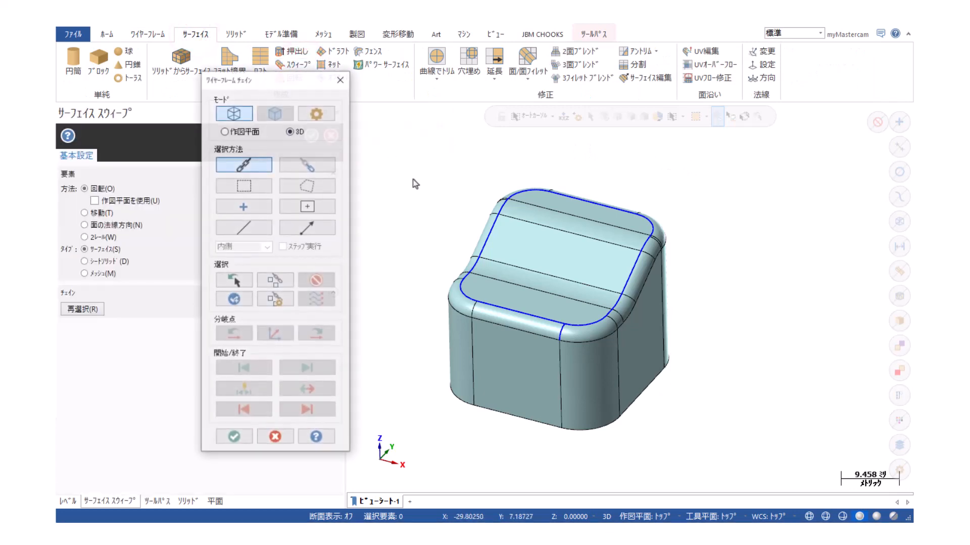
click(264, 228)
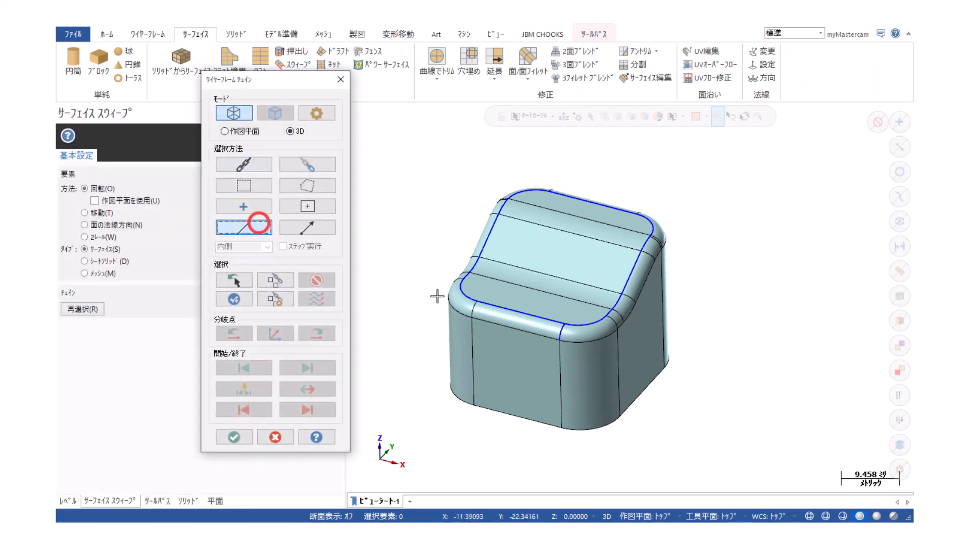
click(559, 327)
click(234, 437)
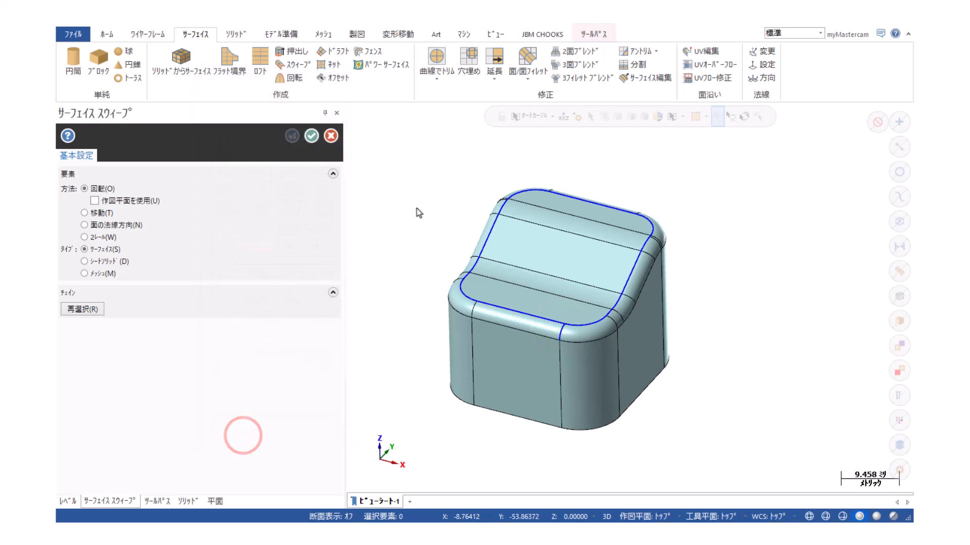
click(243, 165)
click(544, 317)
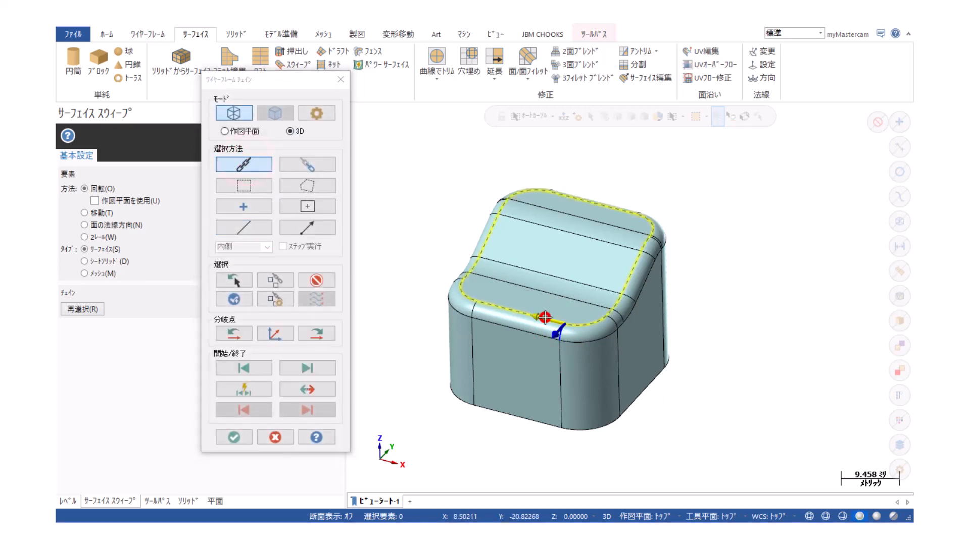
click(234, 438)
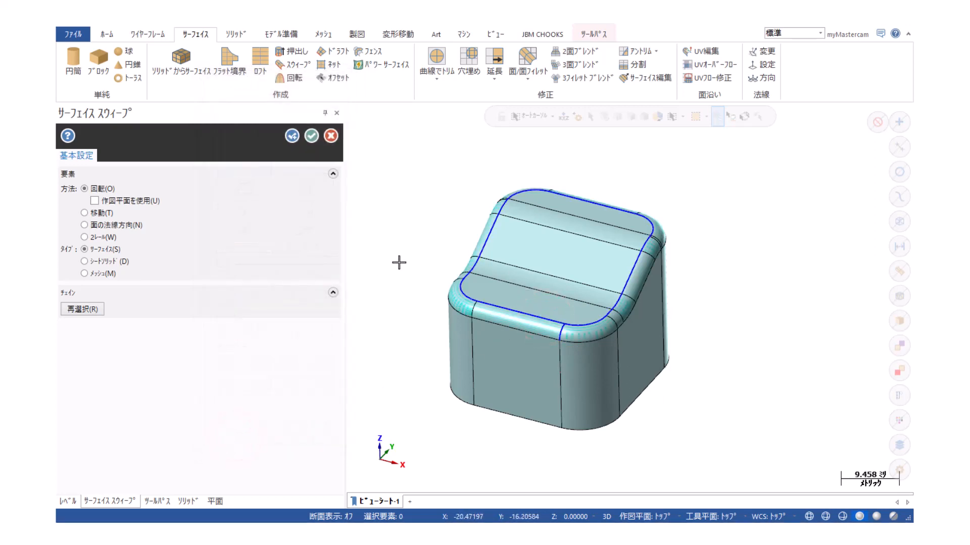
click(311, 135)
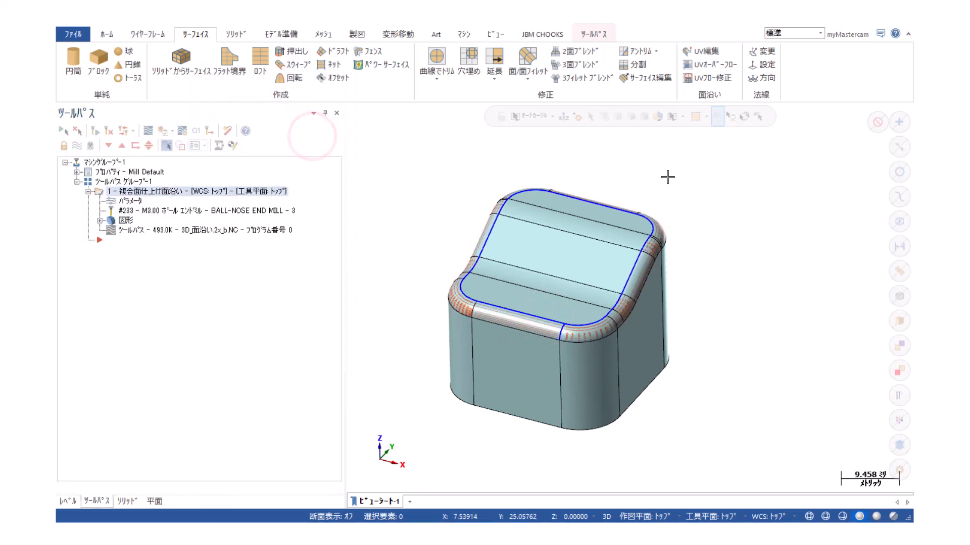
- Isolate the swept surface by hiding everything else so it can be checked for distortion or twisting
mouse_move(667, 177)
middle_down()
mouse_move(666, 238)
mouse_move(619, 220)
middle_up()
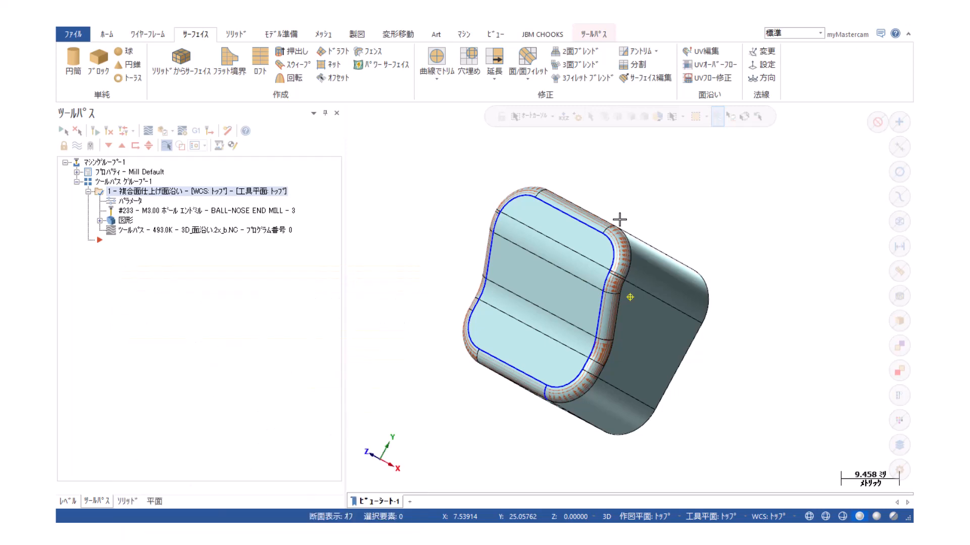
middle_drag(619, 220, 671, 183)
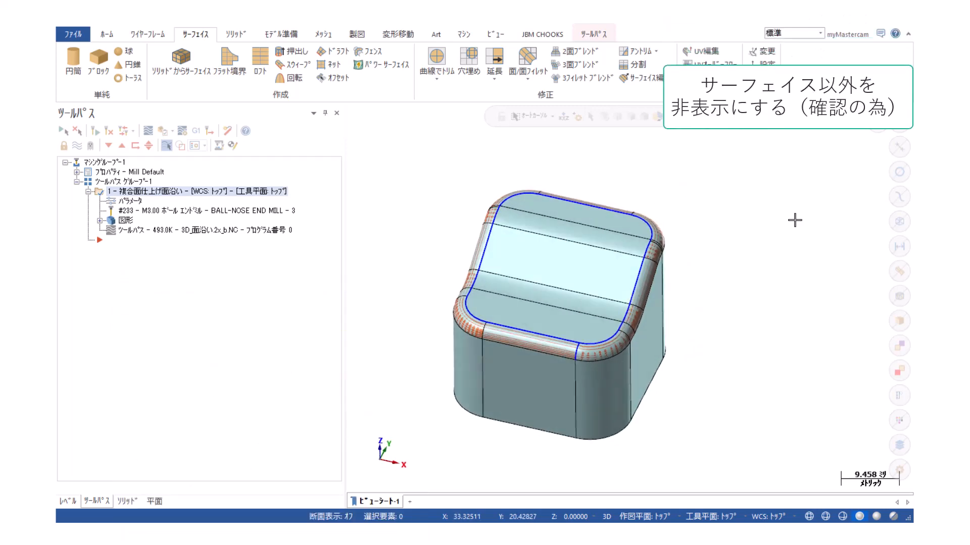
click(898, 271)
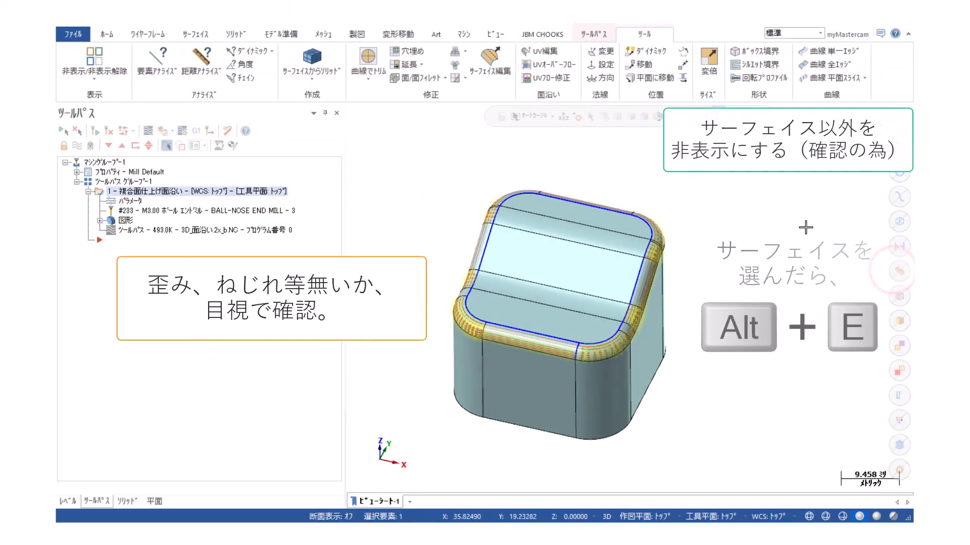
key(alt+e)
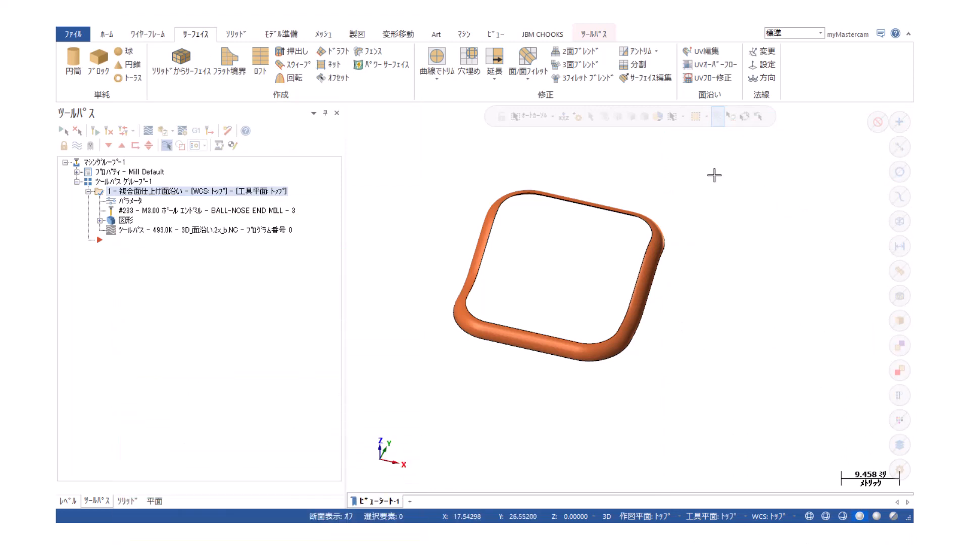
- Replace the drive geometry of the surface finish flowline toolpath with the swept surface
click(125, 221)
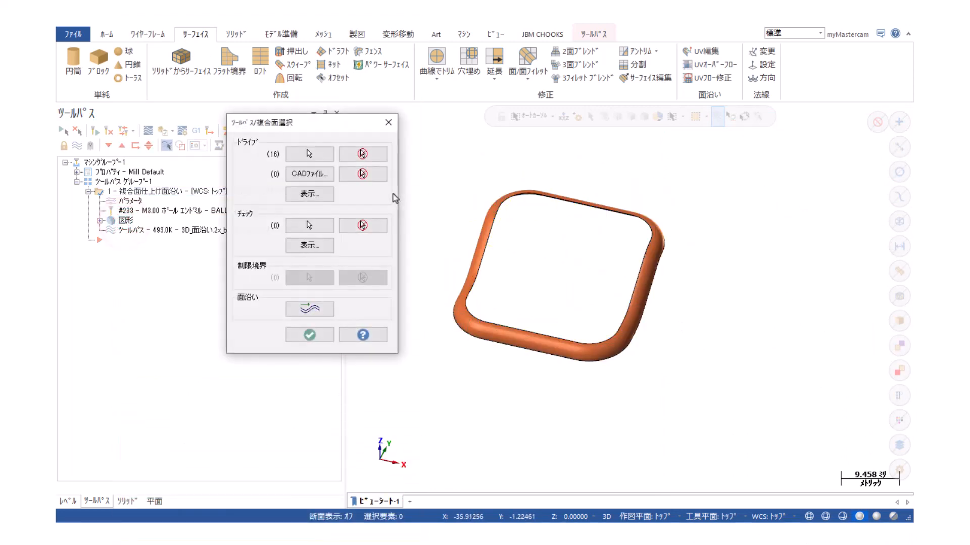
click(363, 153)
click(318, 160)
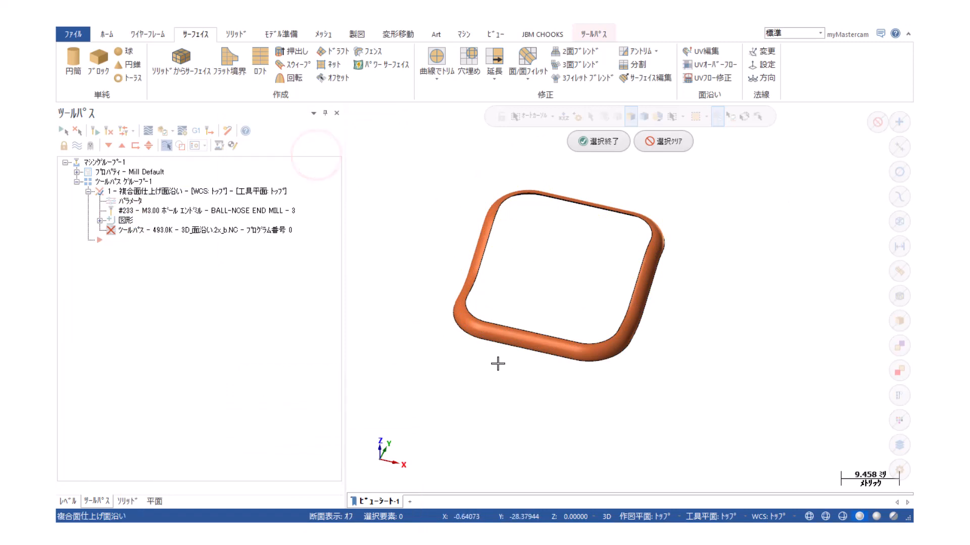
click(549, 341)
click(598, 141)
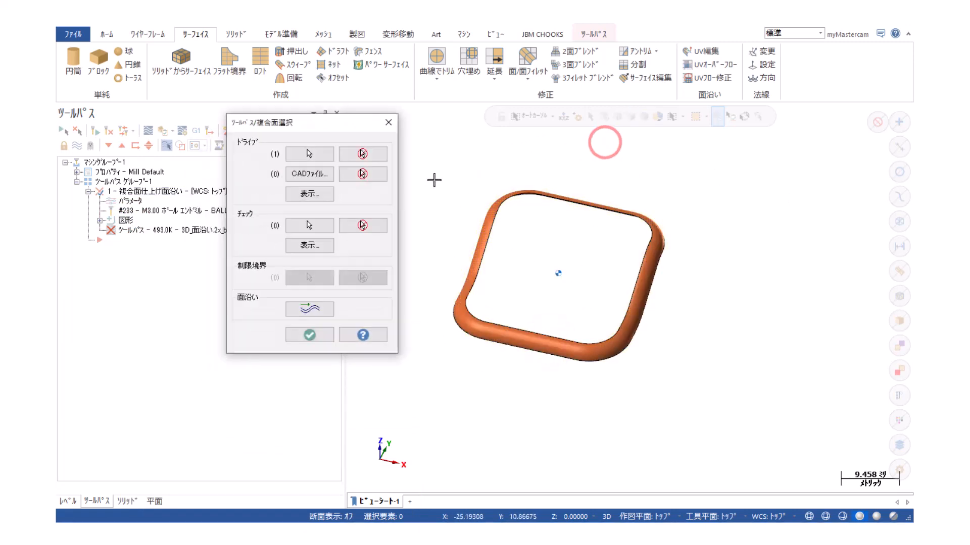
- Flip the flowline cutting direction to run along the swept ring, change the start, and regenerate the toolpath
click(316, 309)
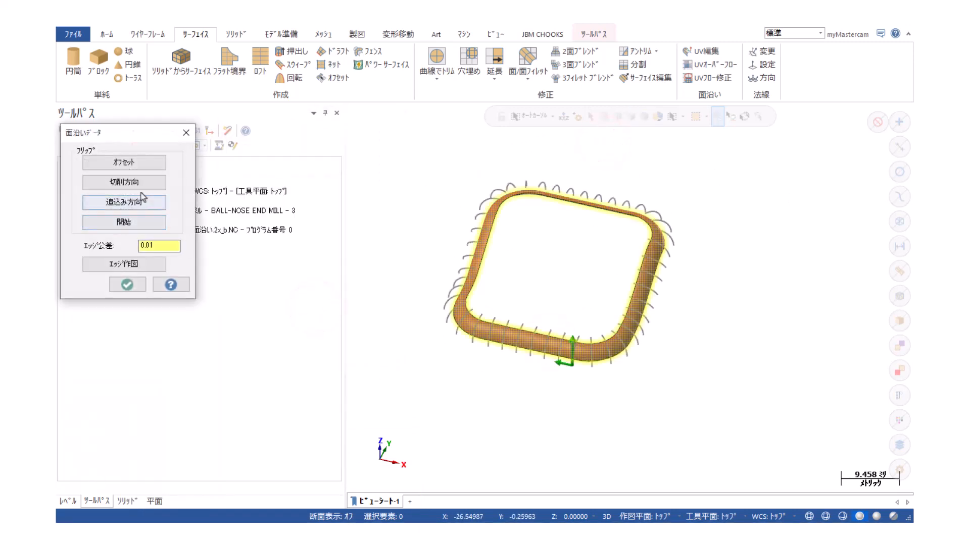
click(136, 183)
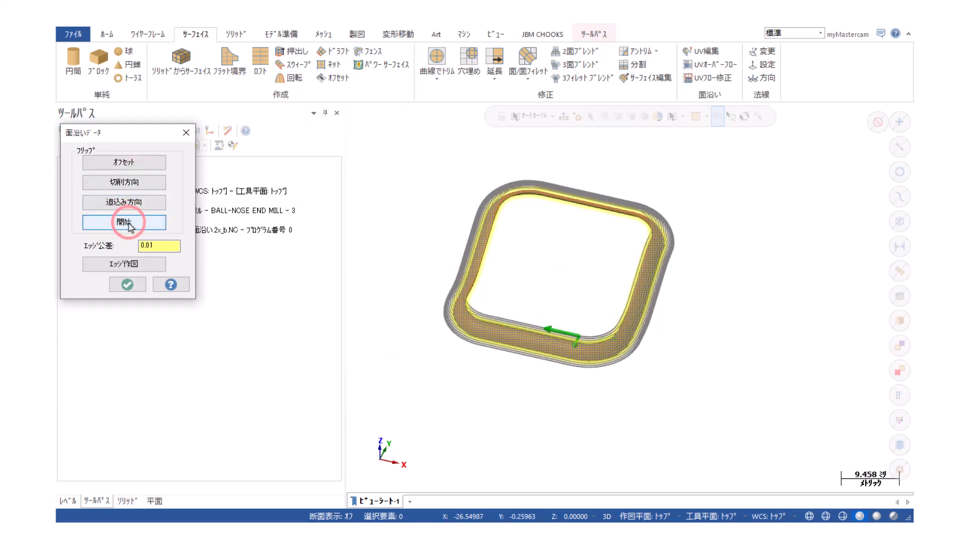
click(128, 285)
click(318, 335)
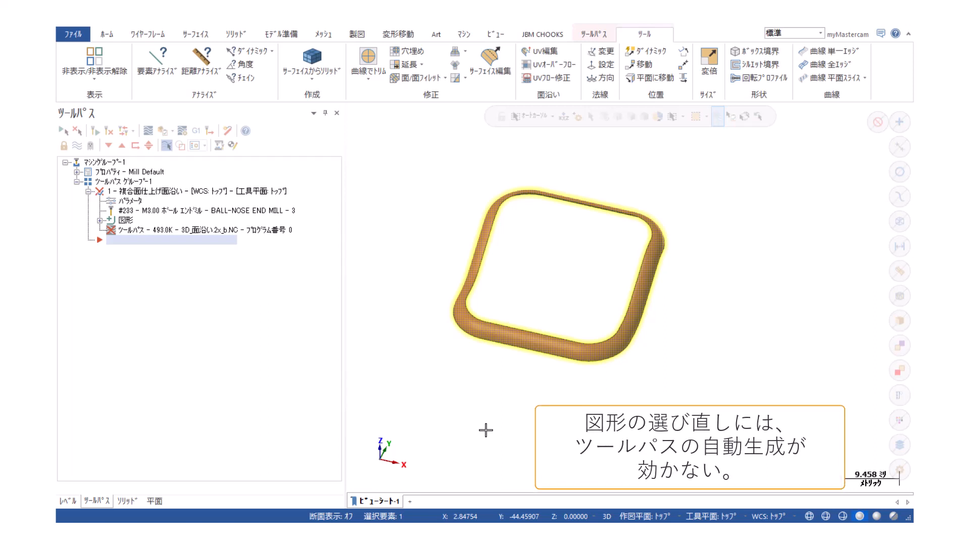
click(96, 131)
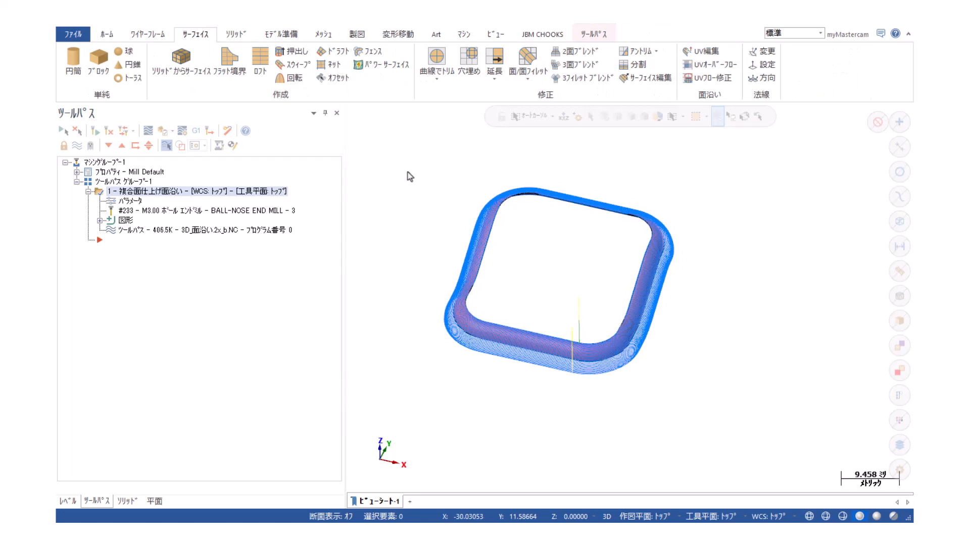
- Enable the toolpath's direction option with plunge length 10, retract XY angle 90 and retract length 10
click(130, 200)
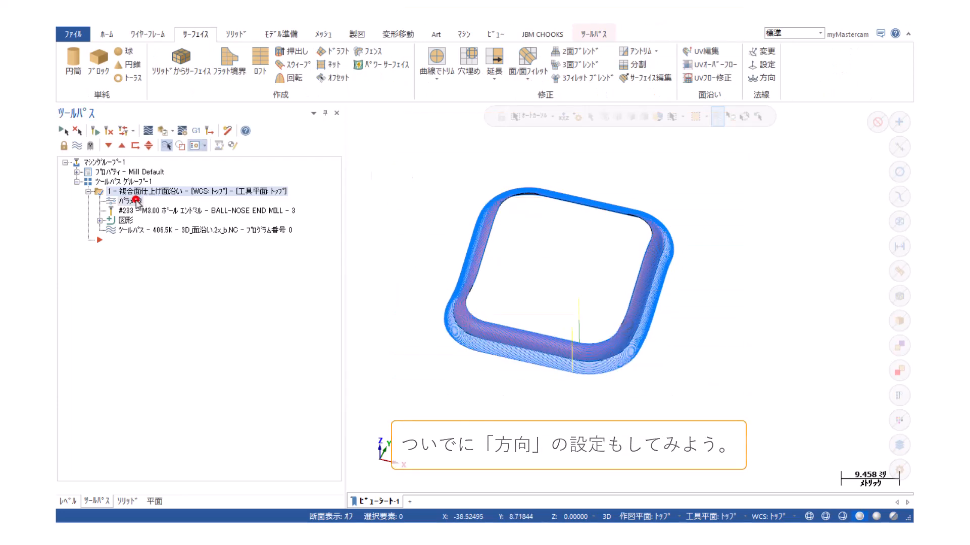
click(429, 286)
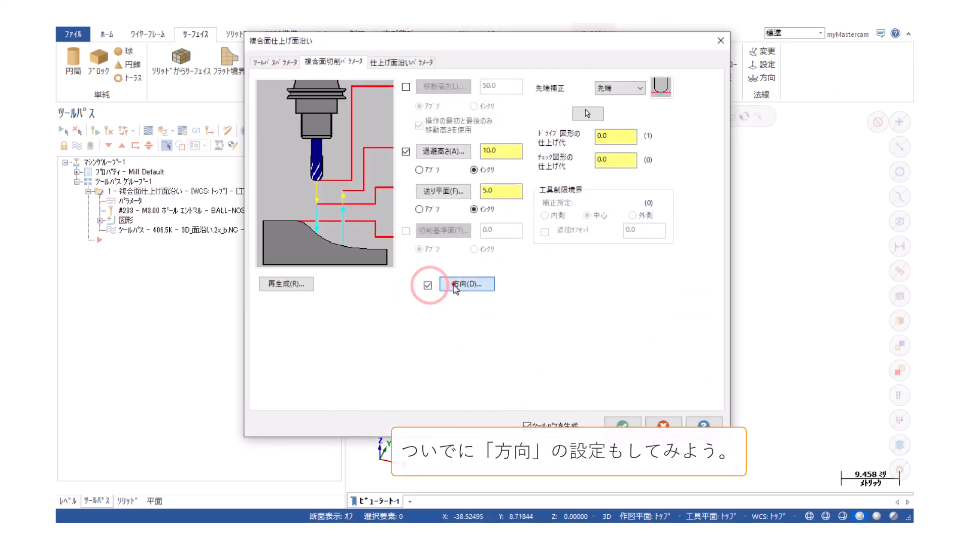
click(457, 284)
click(610, 329)
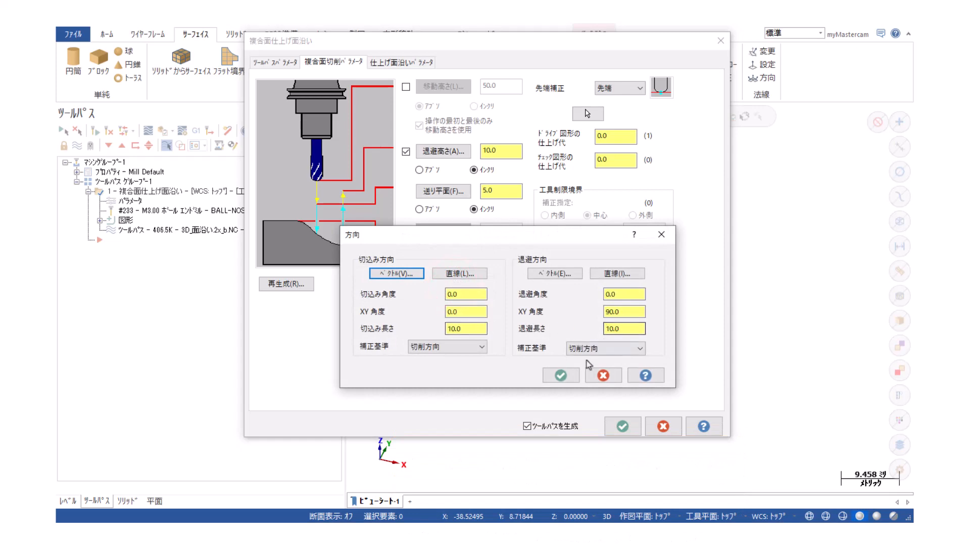
click(561, 375)
click(622, 427)
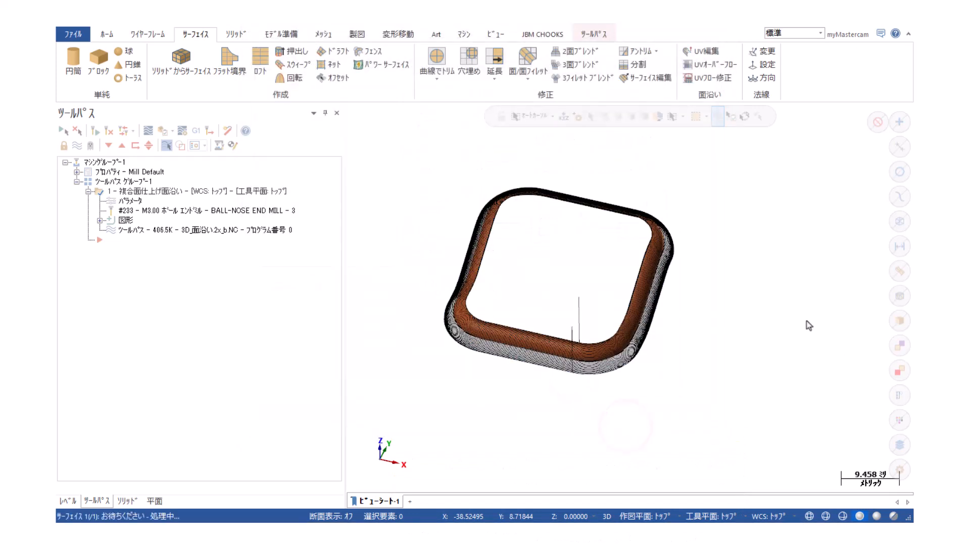
- Unhide all hidden entities, then isolate the solid block so the surface and wireframe do not obscure the toolpath
key(alt+e)
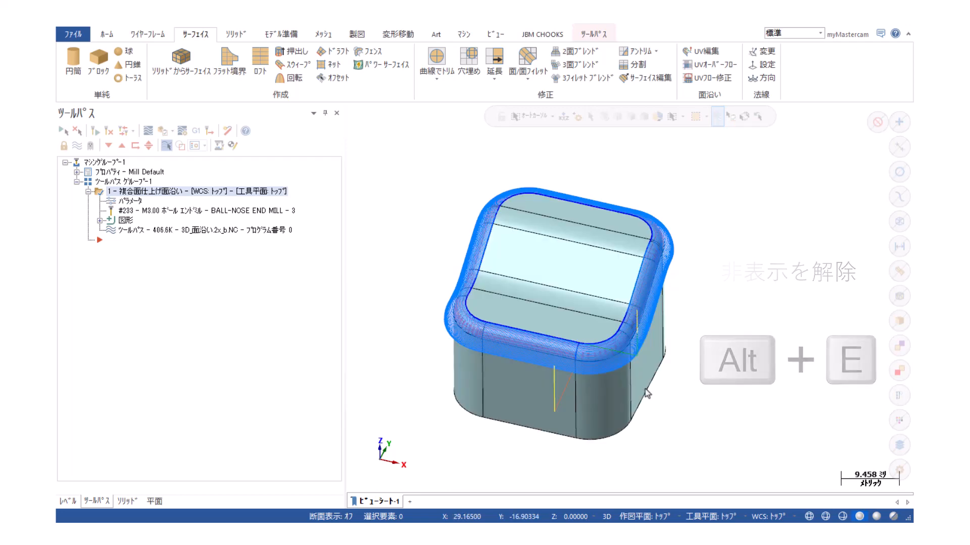
click(622, 401)
key(alt+e)
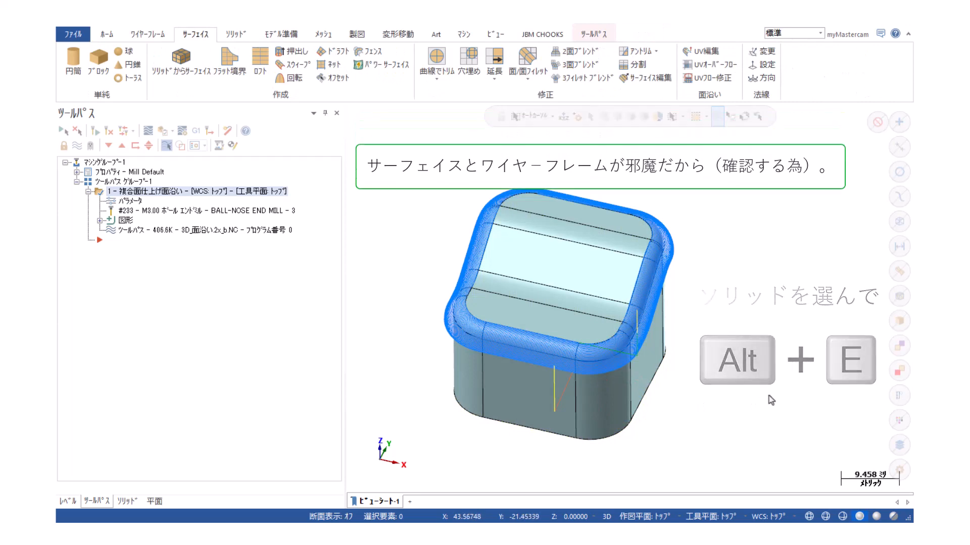
mouse_move(765, 382)
middle_down()
mouse_move(718, 335)
mouse_move(712, 347)
mouse_move(750, 386)
mouse_move(751, 416)
mouse_move(744, 359)
middle_up()
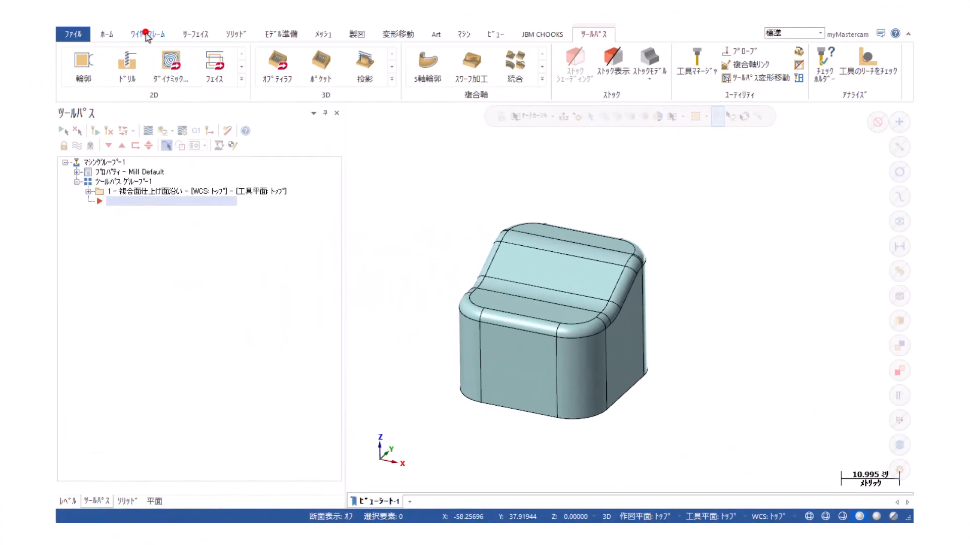
- Create curves on all edges of the tangent fillet faces running around the block's top
click(147, 34)
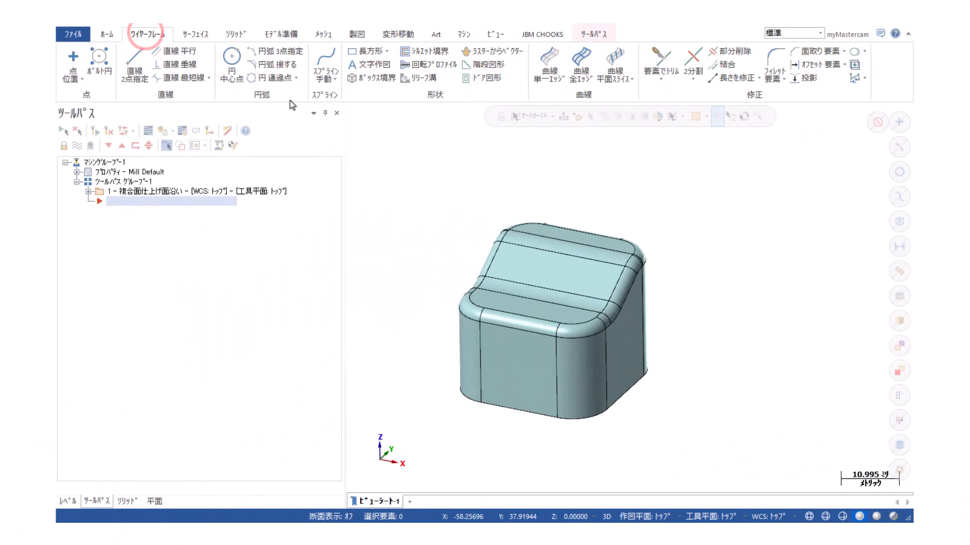
click(581, 69)
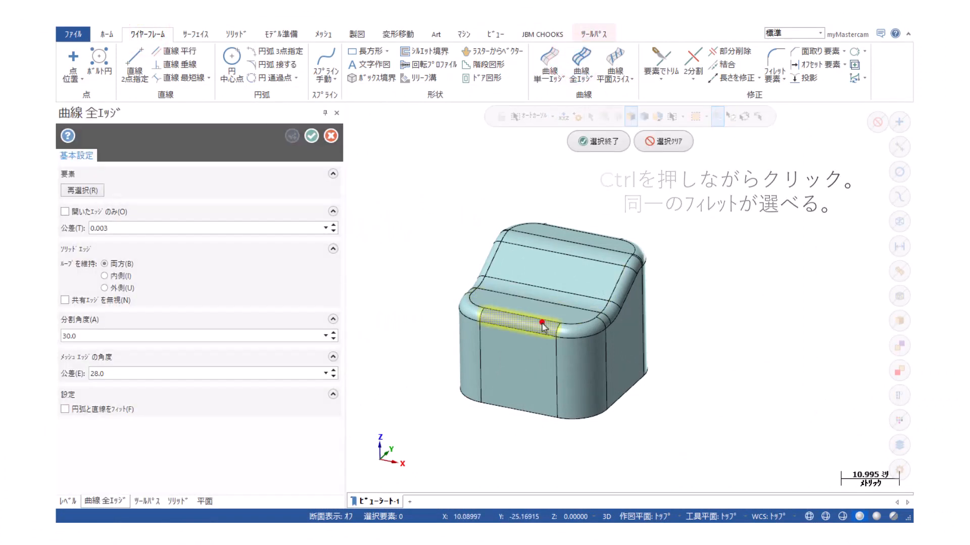
ctrl+click(543, 325)
click(605, 137)
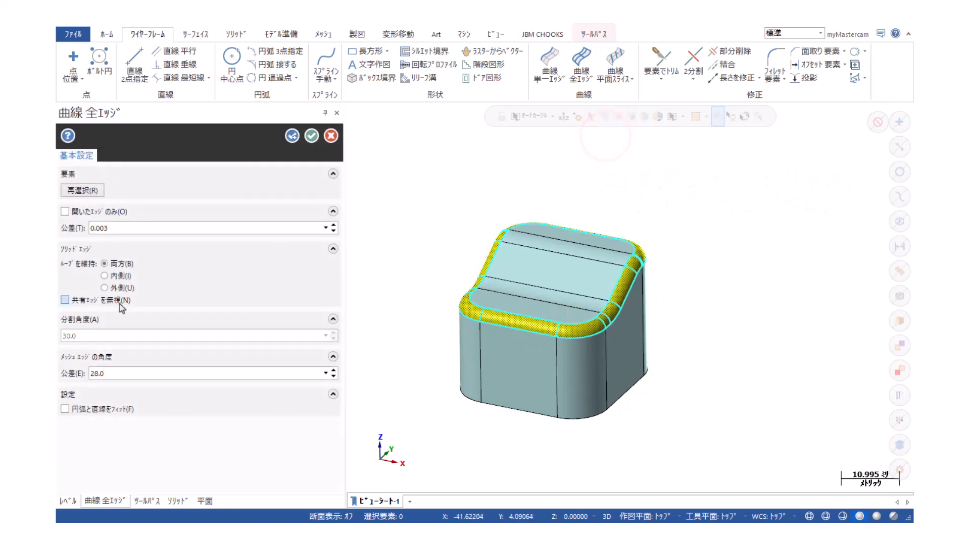
click(310, 136)
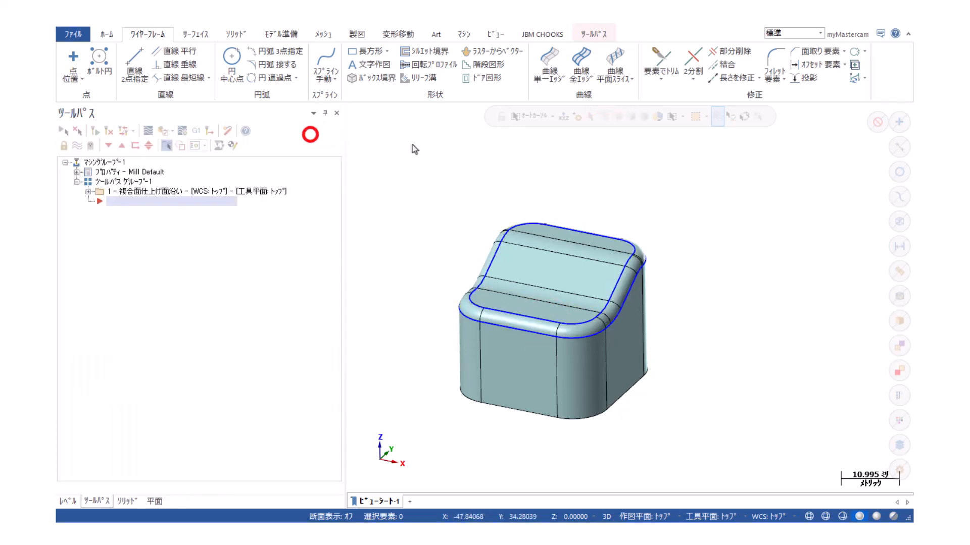
- Start a 3D high-speed Blend toolpath, zero the machining wall and floor stock, and assign the block's top and fillet faces as machining geometry
click(599, 34)
click(391, 79)
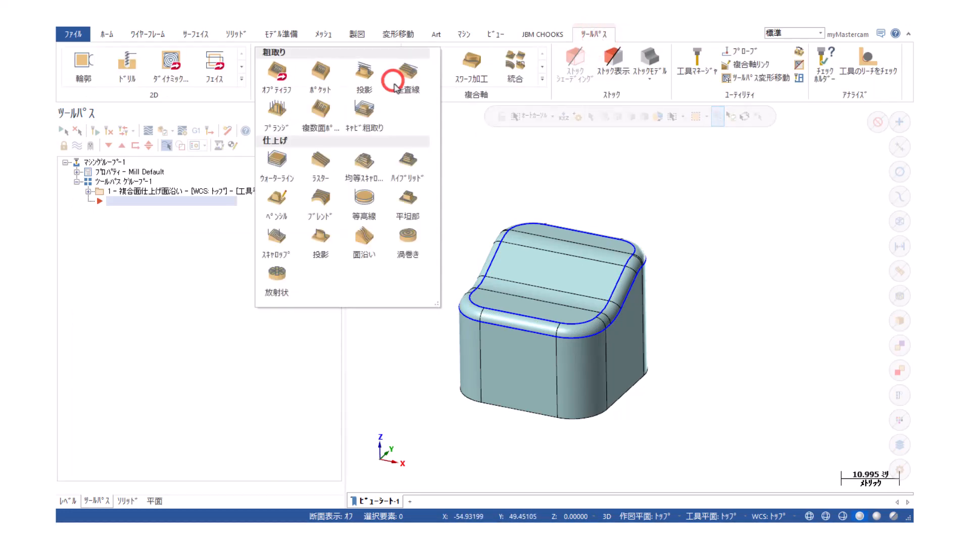
click(323, 204)
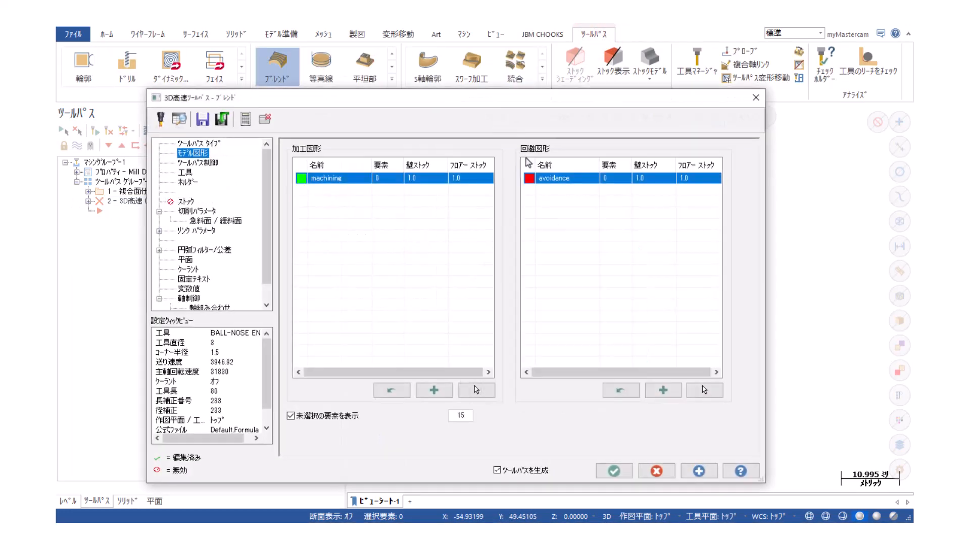
click(391, 389)
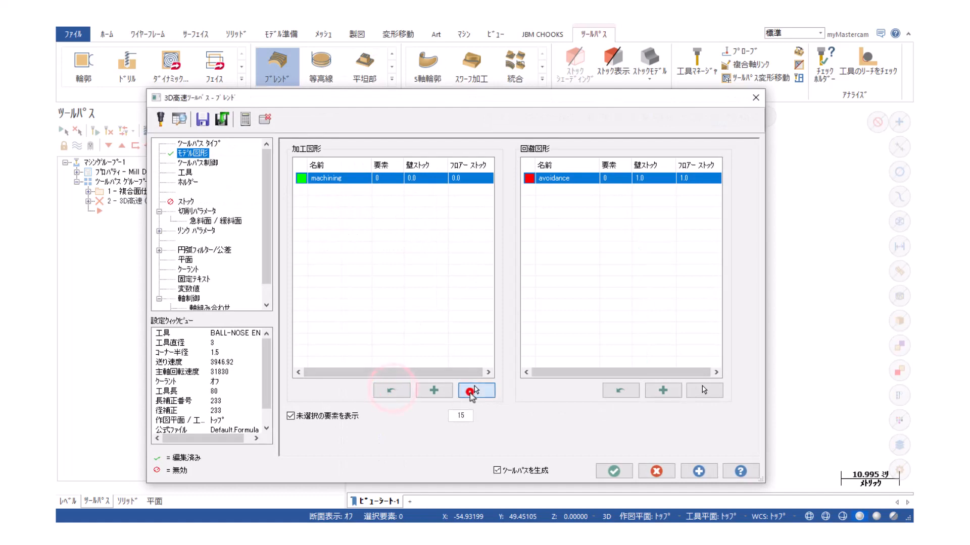
click(473, 391)
drag(450, 221, 699, 297)
middle_drag(688, 266, 679, 320)
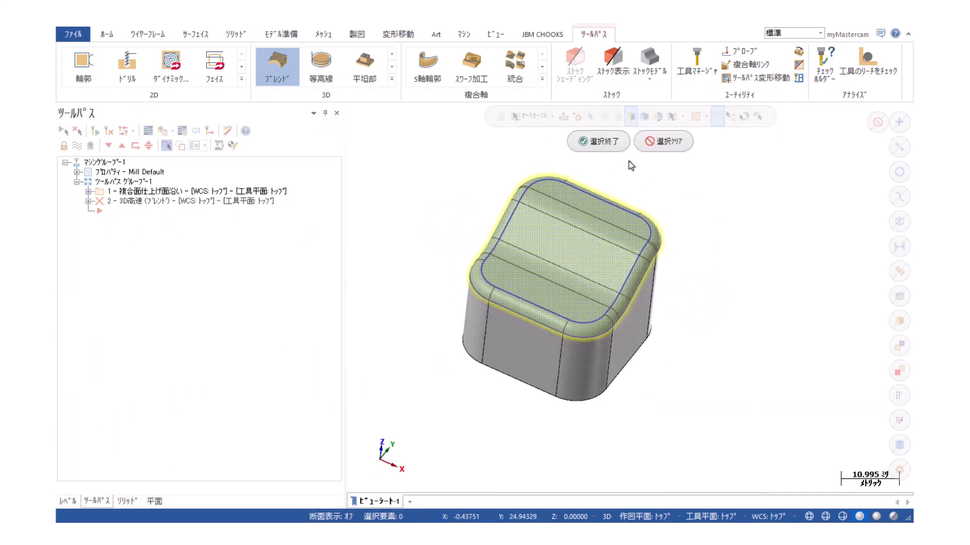
click(612, 142)
- Set the toolpath's automatic containment boundary to silhouette, with outside compensation and an offset distance of 1.0
click(198, 162)
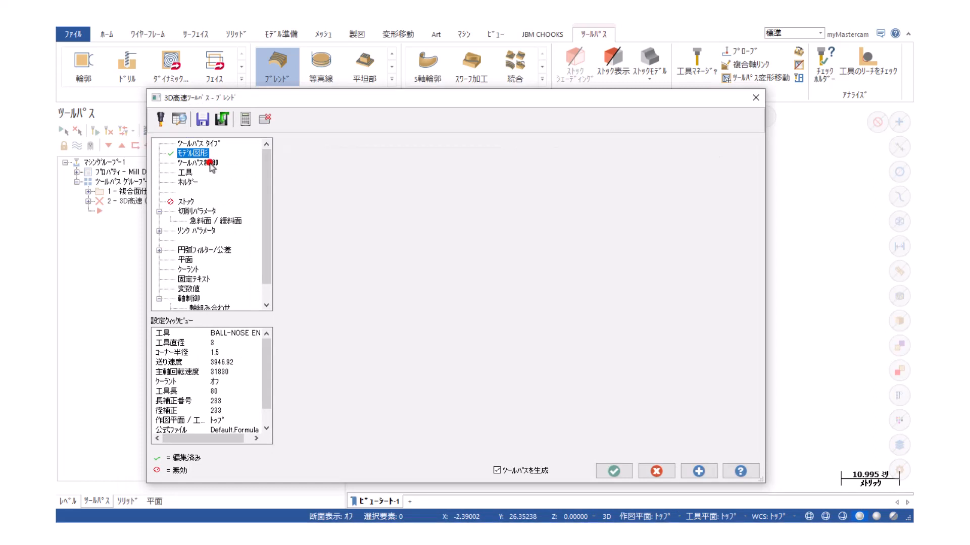
click(471, 182)
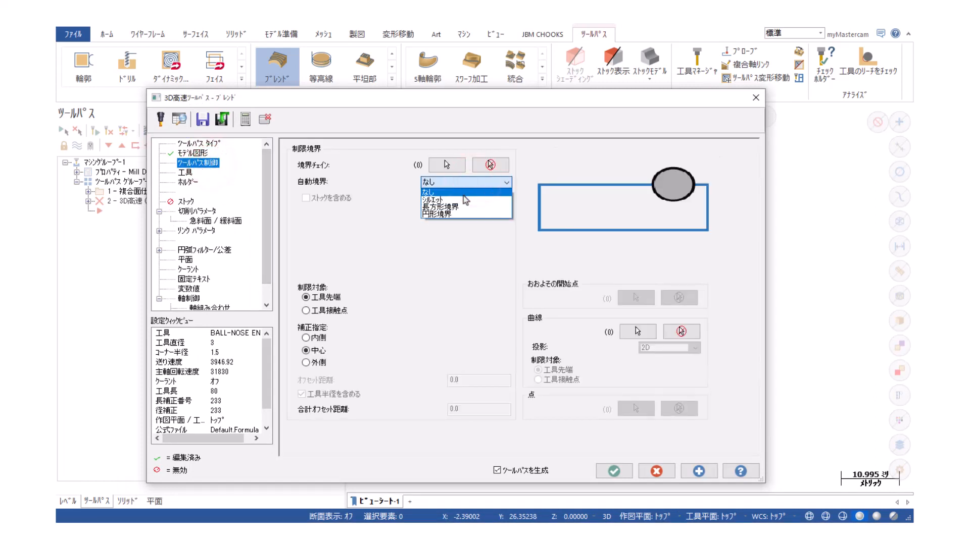
click(460, 200)
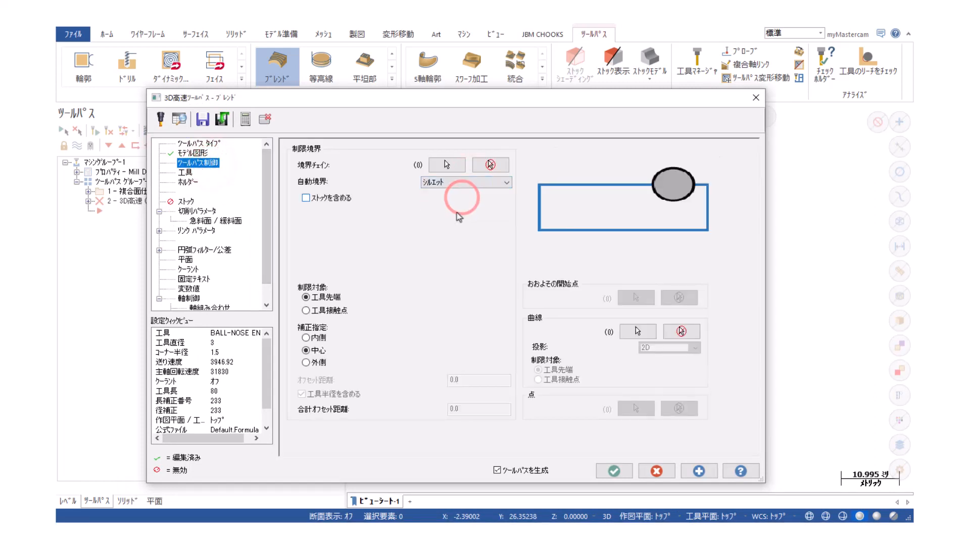
click(307, 362)
click(454, 380)
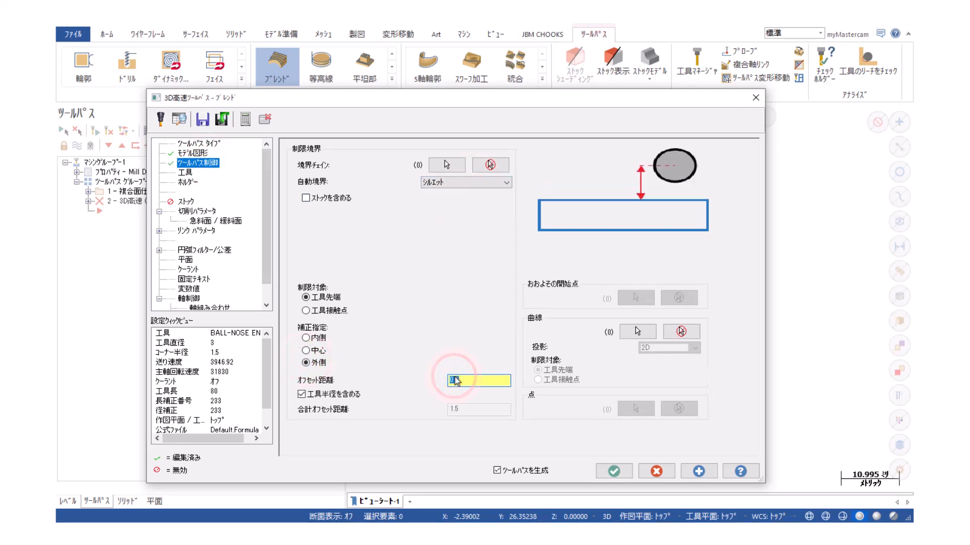
- Chain the inner and outer fillet edge loops as the blend curves and select the 3 mm ball-nose end mill
click(635, 332)
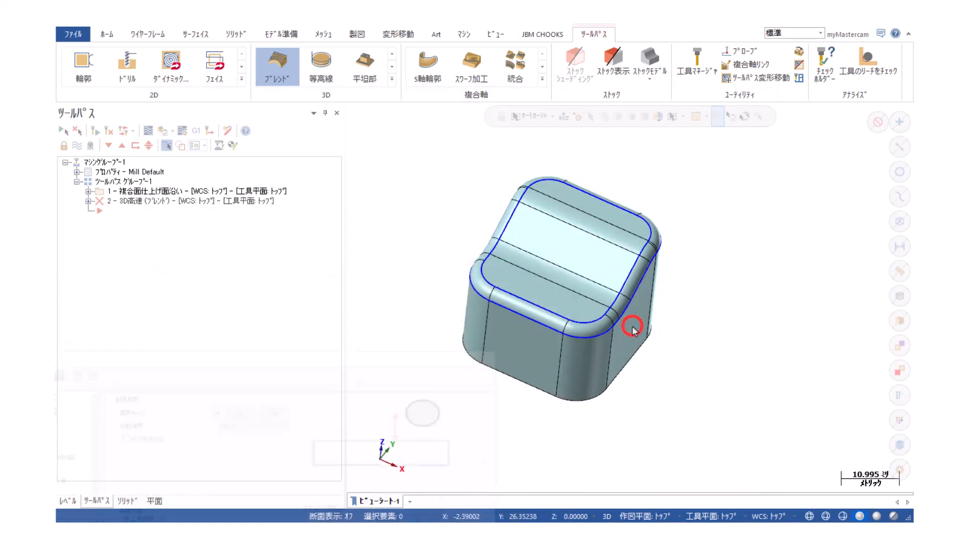
click(554, 316)
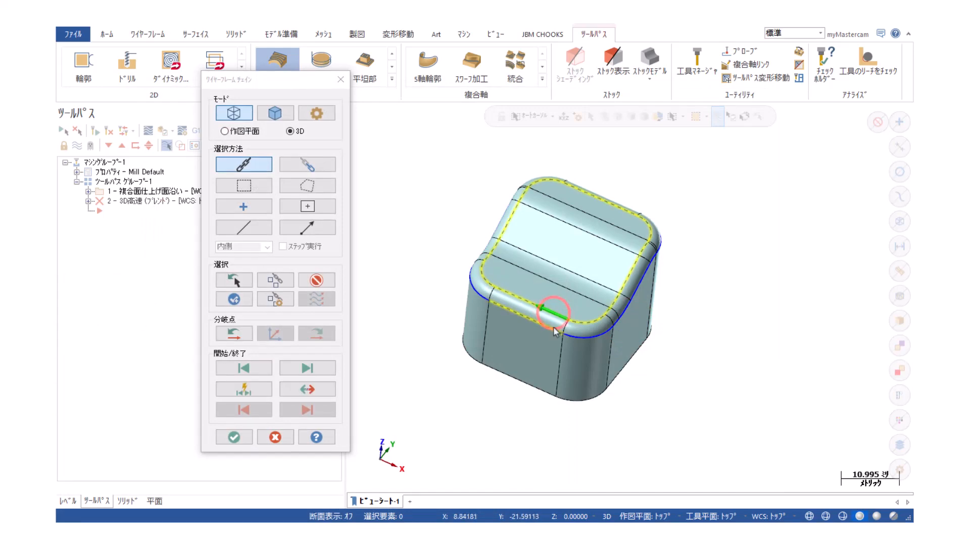
click(230, 435)
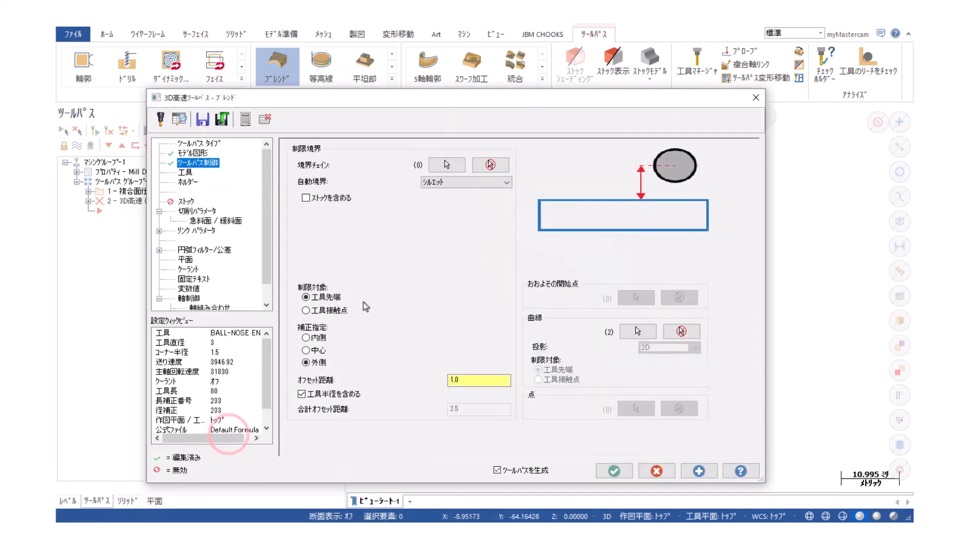
click(185, 172)
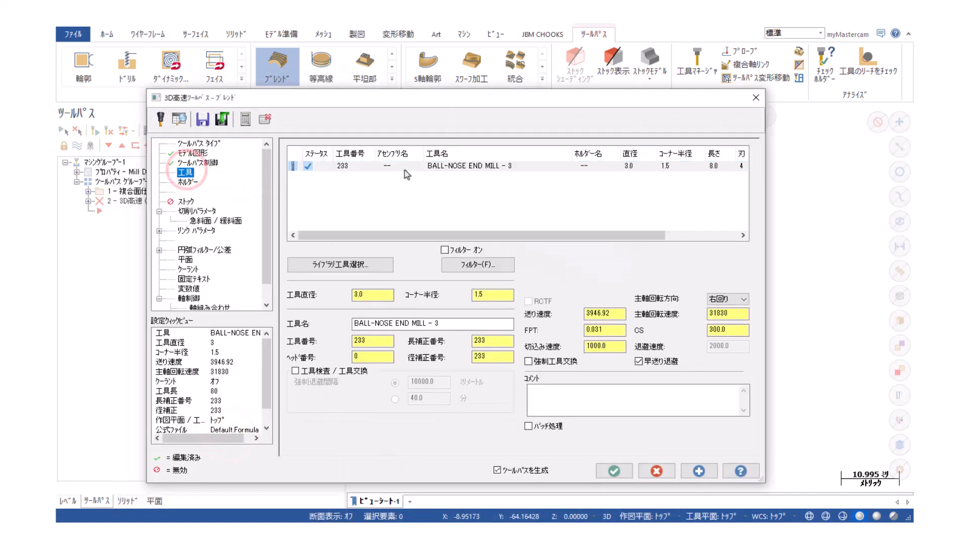
click(404, 167)
- Set the blend cutting method to spiral, the cutting pitch to 0.2 and the blend projection to 3D
click(205, 211)
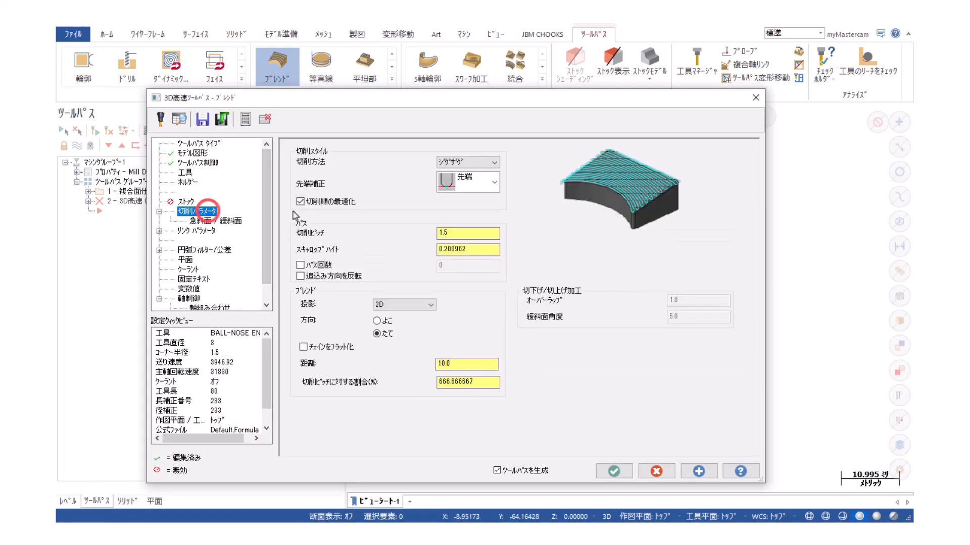
click(468, 161)
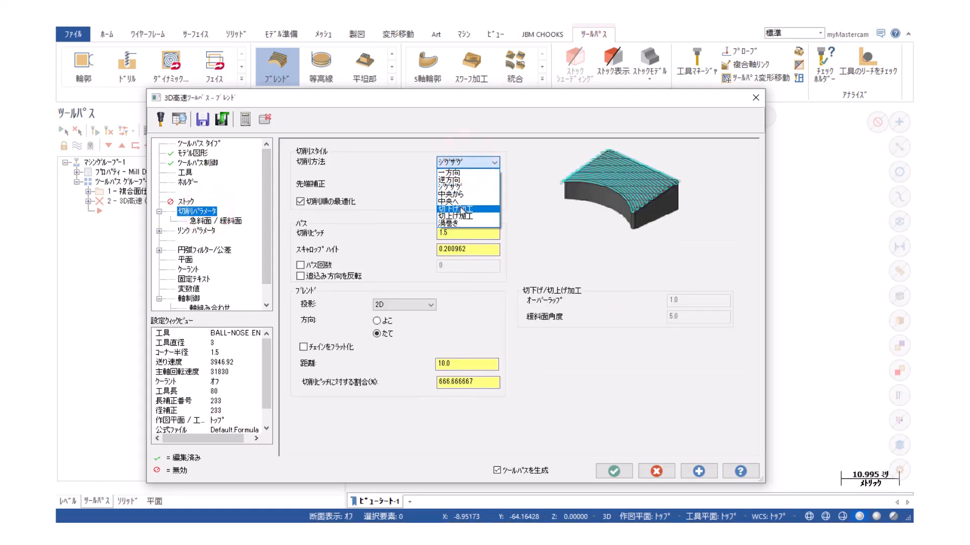
click(457, 222)
click(452, 233)
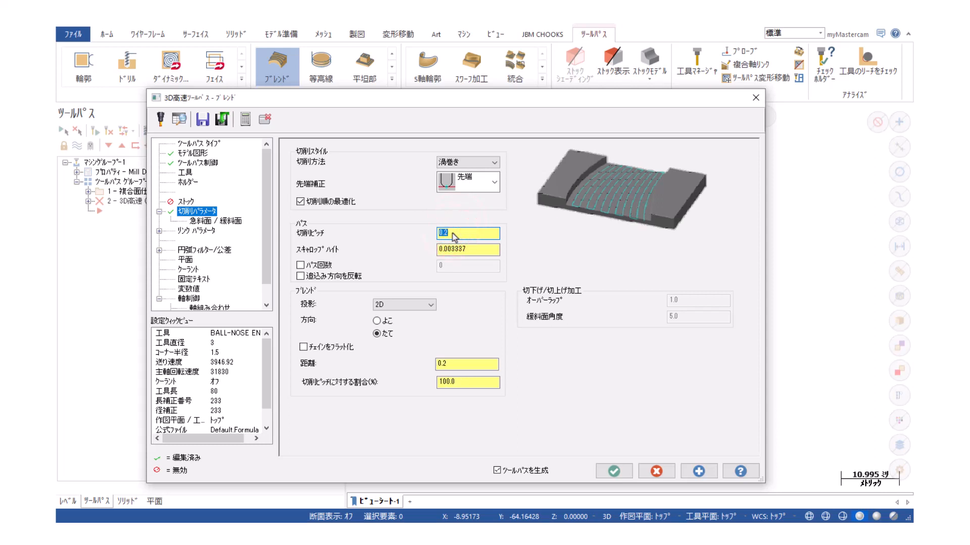
click(414, 306)
click(403, 320)
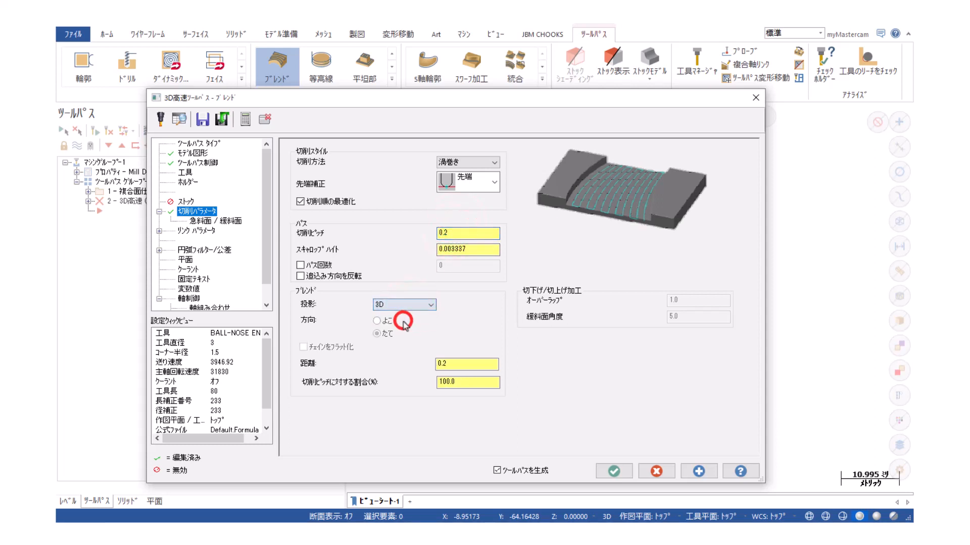
- Set the blend curves' projection to 3D in the toolpath control, contained by the tool contact point
click(210, 162)
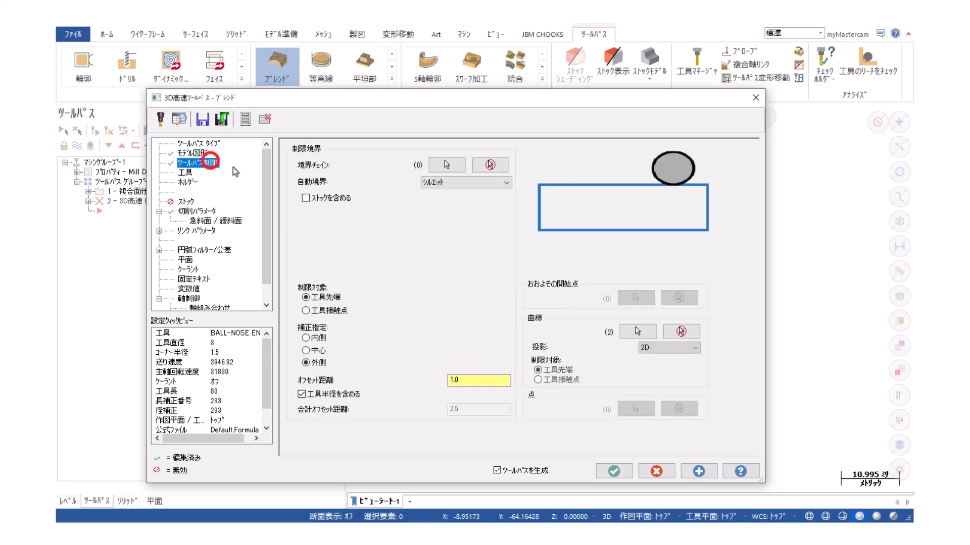
click(656, 349)
click(660, 365)
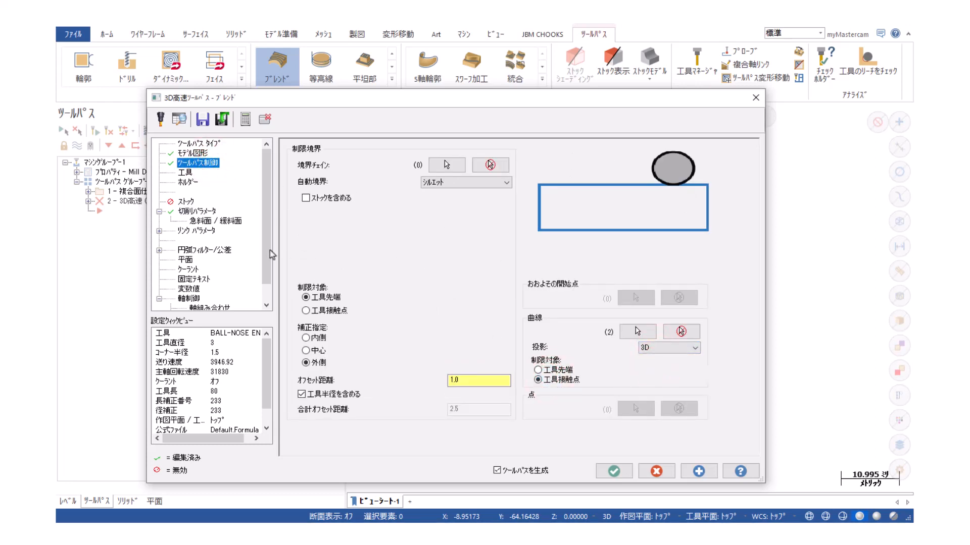
- Match the lead exit to the entry with radius 2.0 in the linking parameters, and generate the blend toolpath
click(197, 231)
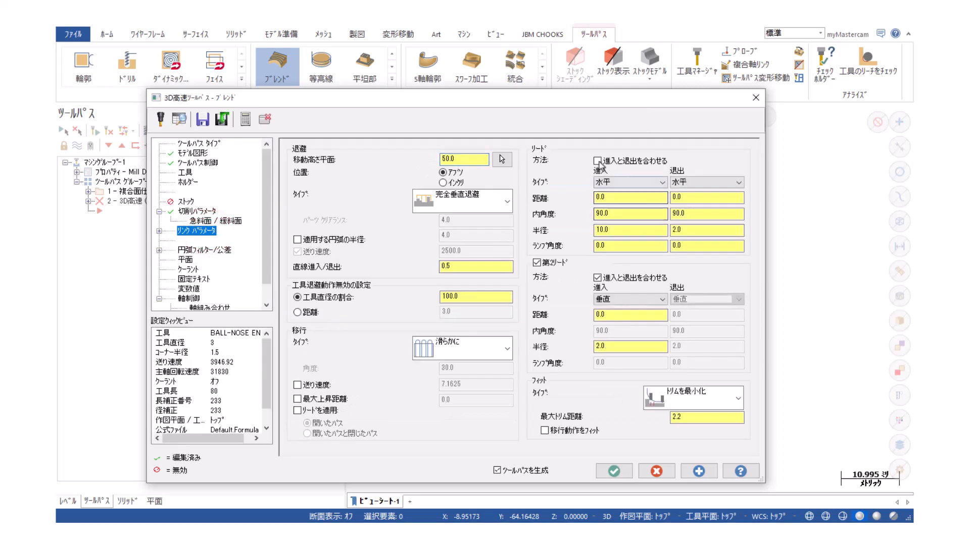
click(609, 230)
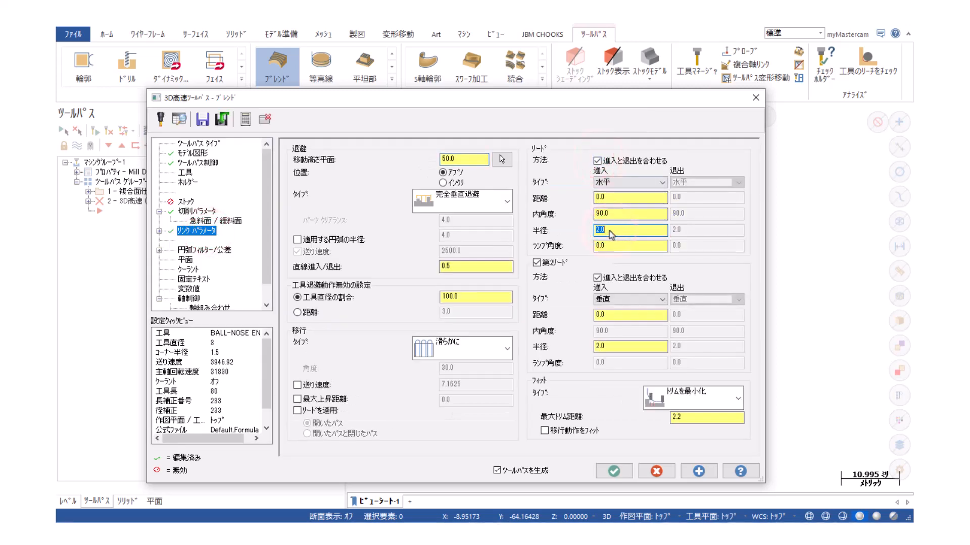
click(614, 472)
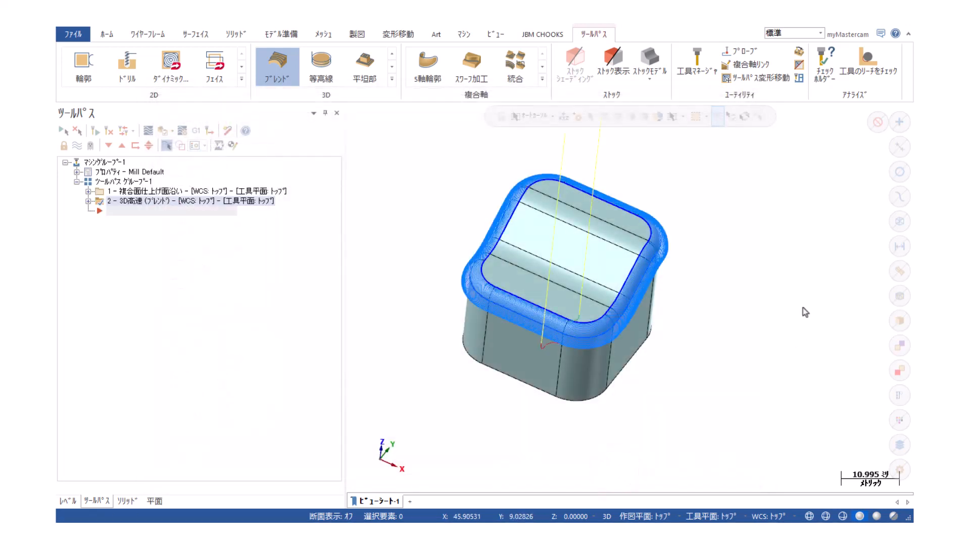
- Display the toolpath end points and compare the point distribution of the blend and flowline toolpaths
mouse_move(766, 322)
middle_down()
mouse_move(754, 294)
mouse_move(765, 306)
middle_up()
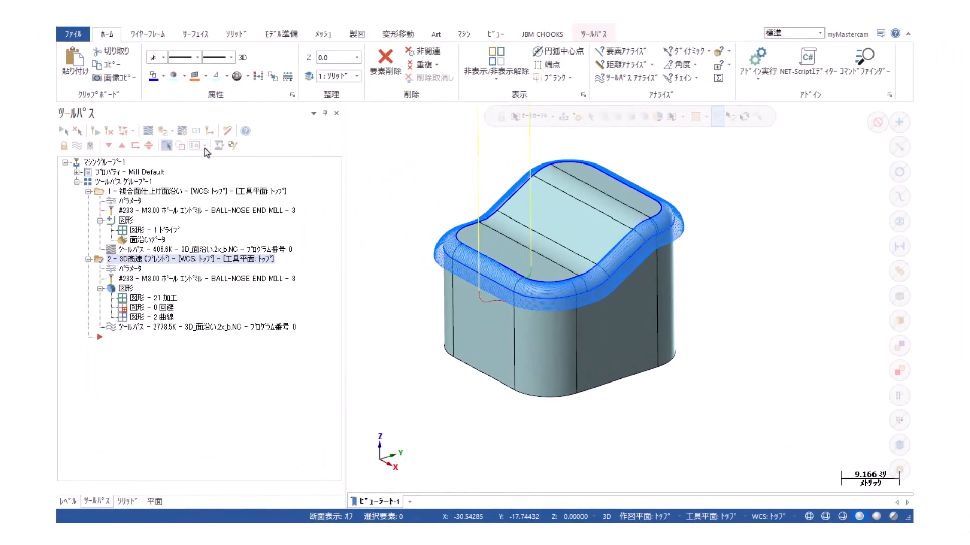
click(205, 146)
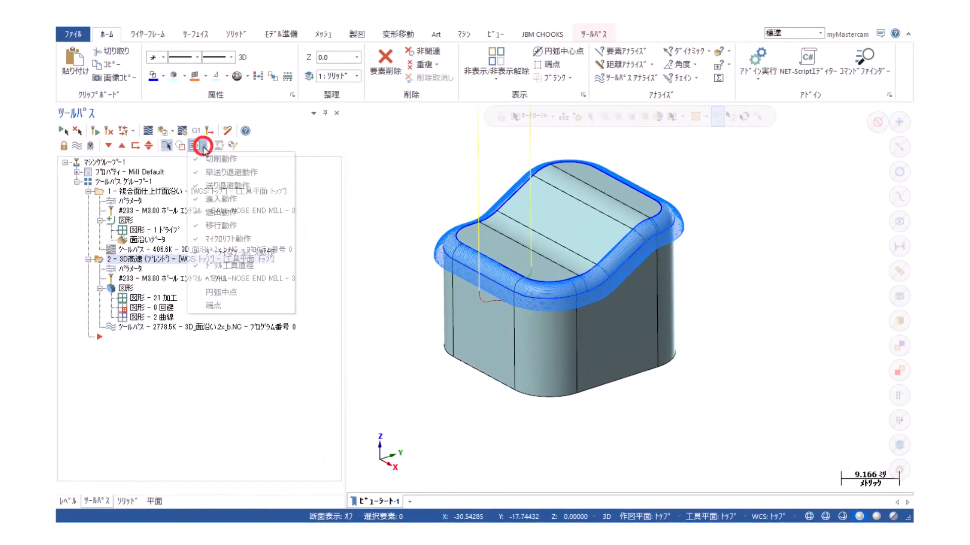
click(214, 306)
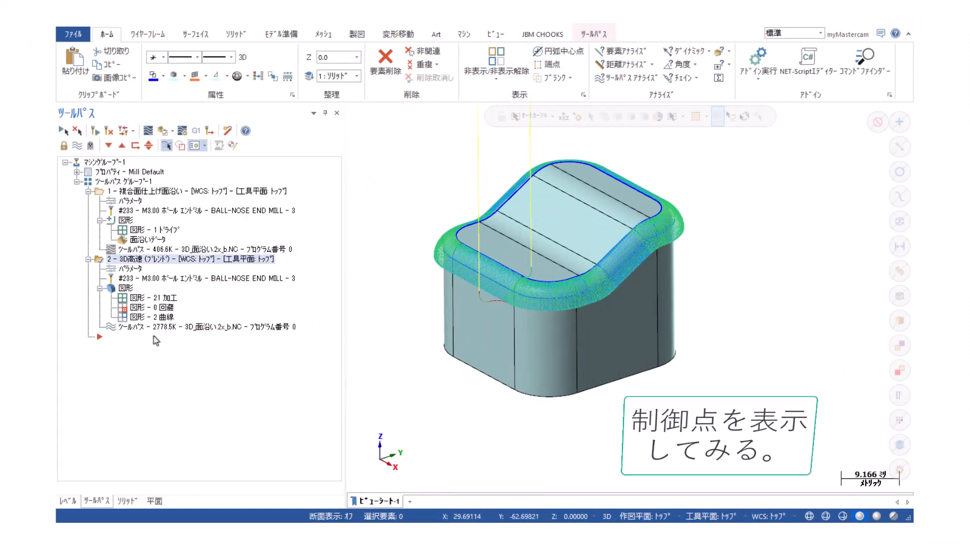
click(161, 192)
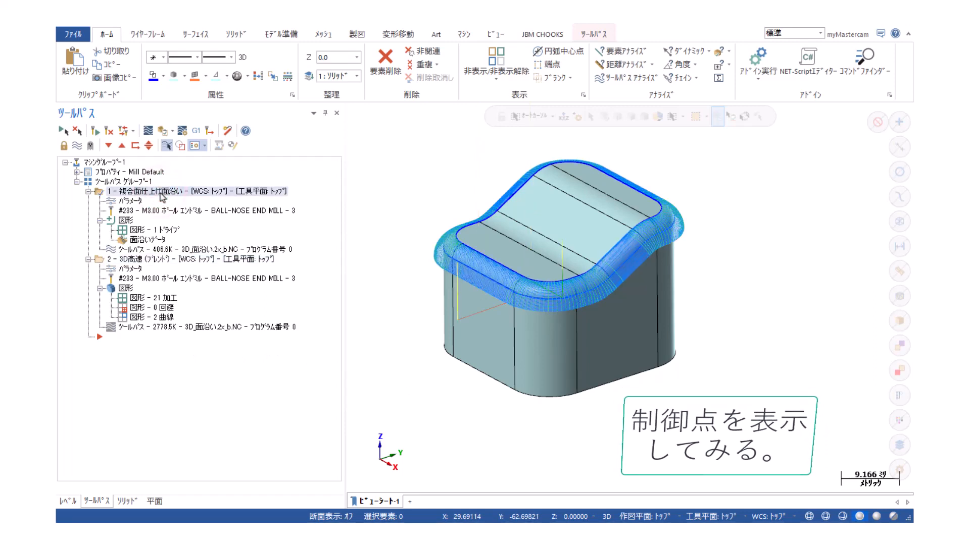